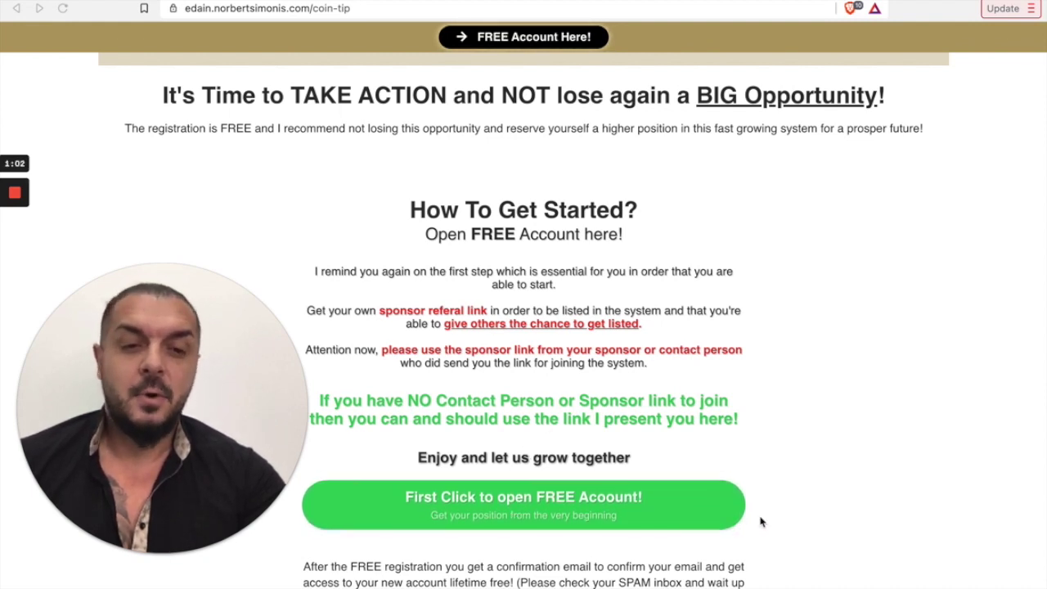
Step: Focus the browser on the coin-tip page's 'How To Get Started?' section
{"action": "left_click", "coordinate": [620, 513]}
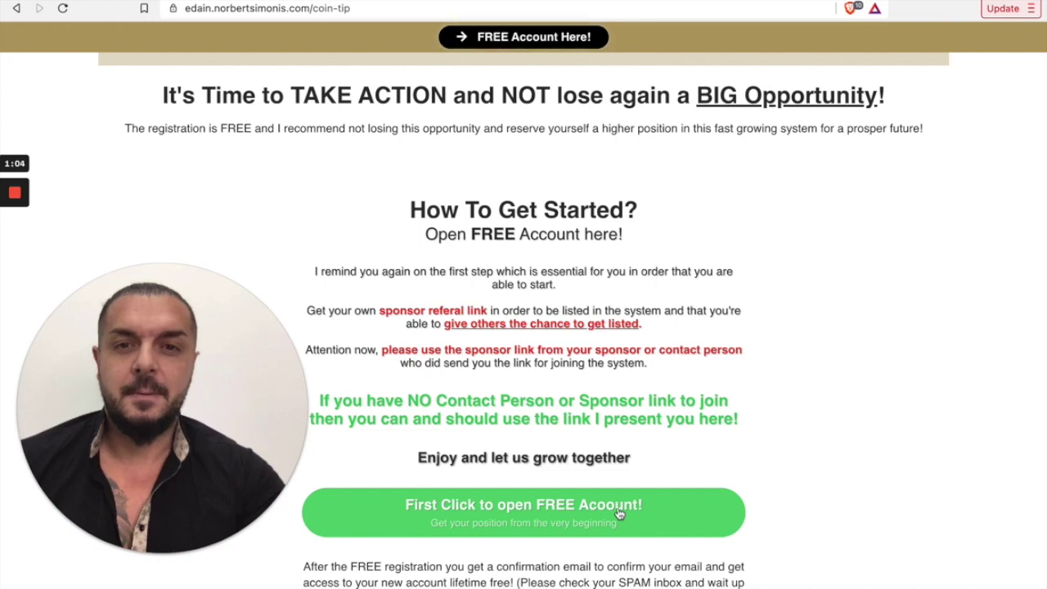
Step: Open the free account registration form and enter the username 'Edain VipX'
{"action": "left_click", "coordinate": [620, 512]}
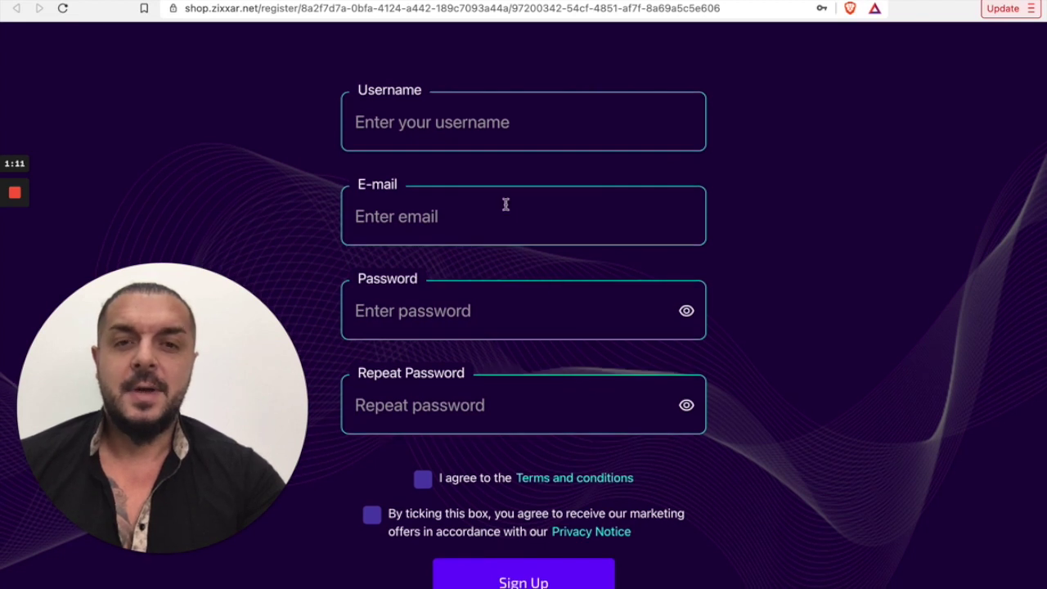
{"action": "left_click", "coordinate": [427, 122]}
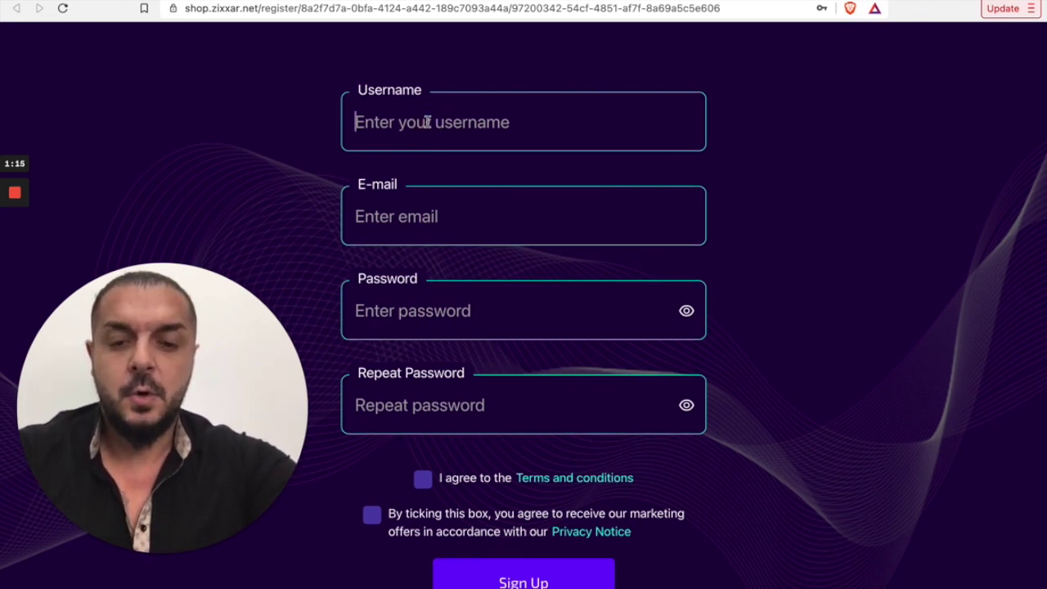
{"action": "type", "text": "Edain"}
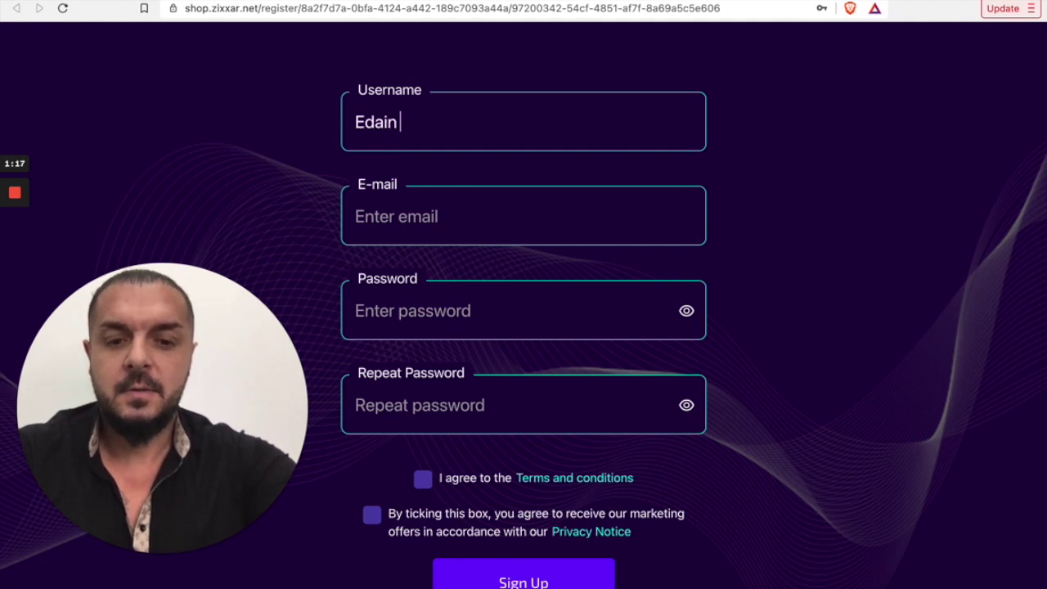
{"action": "type", "text": " VipX"}
Step: Fill in the account e-mail address in the E-mail field
{"action": "left_click", "coordinate": [382, 215]}
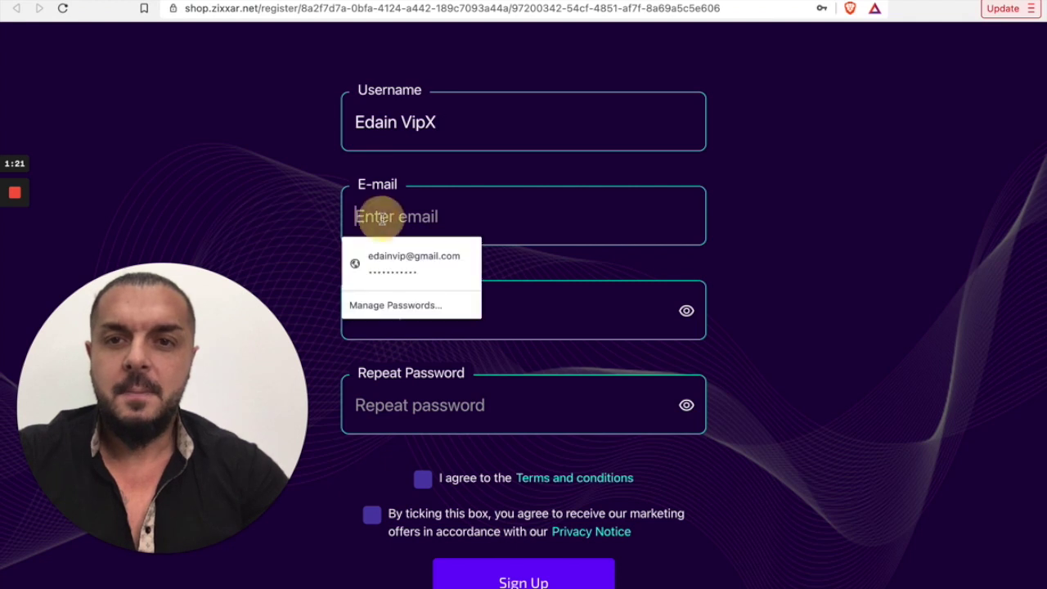
{"action": "left_click", "coordinate": [115, 1]}
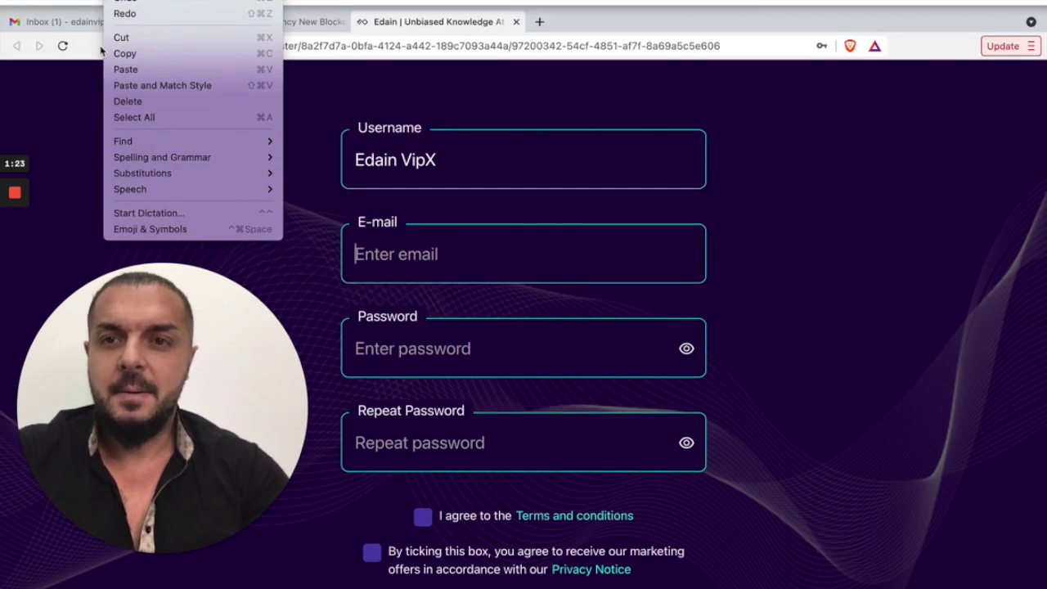
{"action": "left_click", "coordinate": [81, 133]}
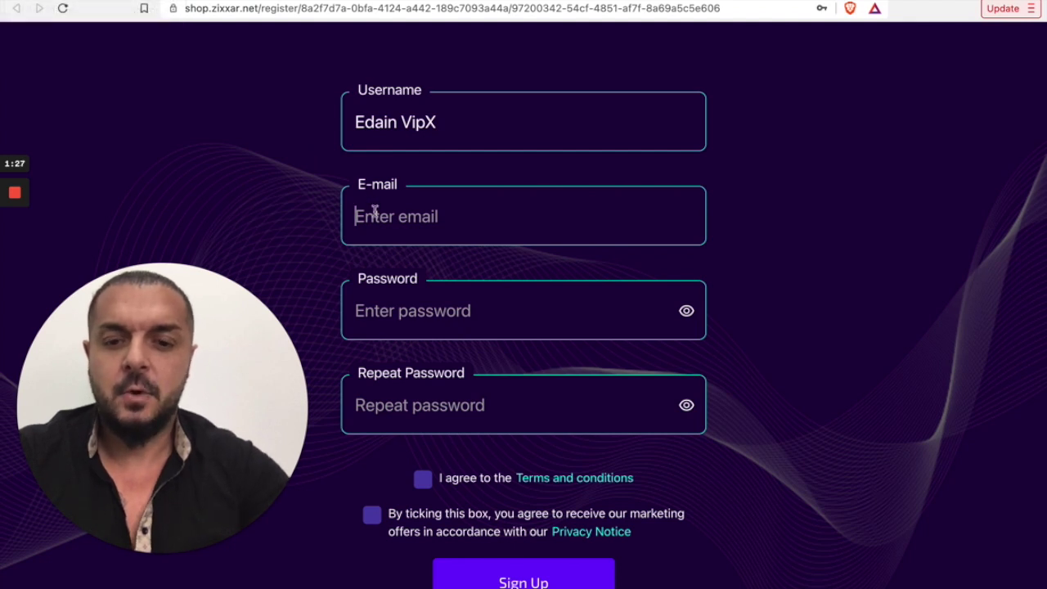
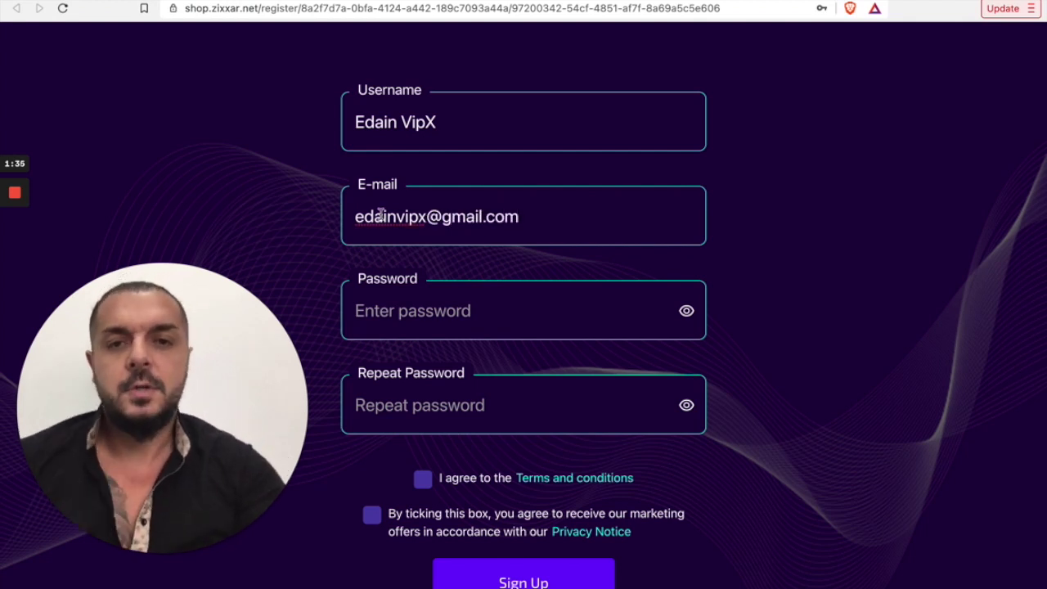
{"action": "left_click", "coordinate": [402, 123]}
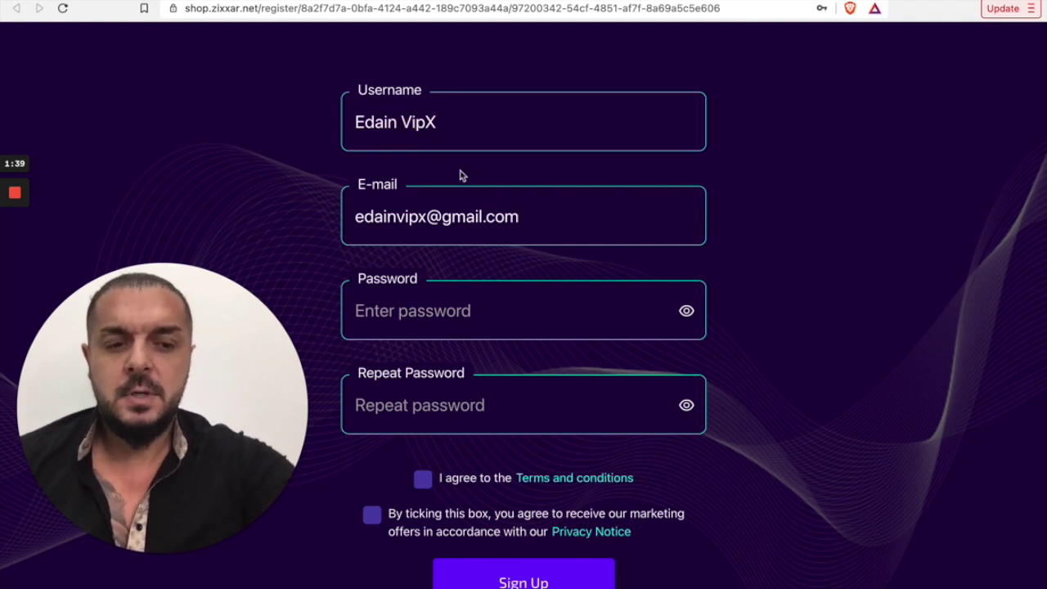
Step: Enter the password in both password fields and tick the terms and marketing consent boxes
{"action": "key", "text": "Right"}
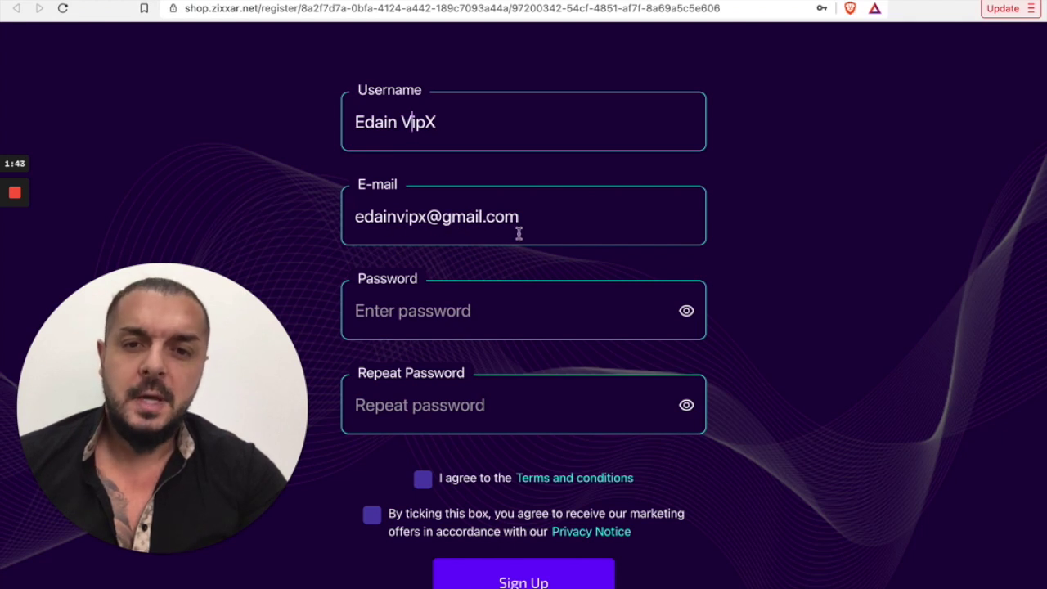
{"action": "left_click", "coordinate": [388, 312]}
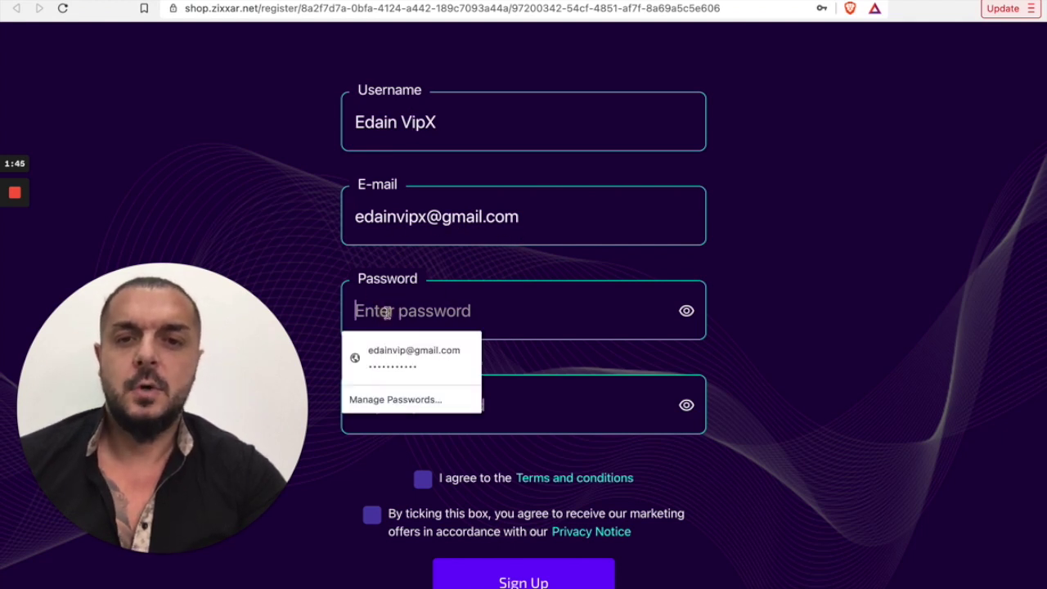
{"action": "type", "text": "••••"}
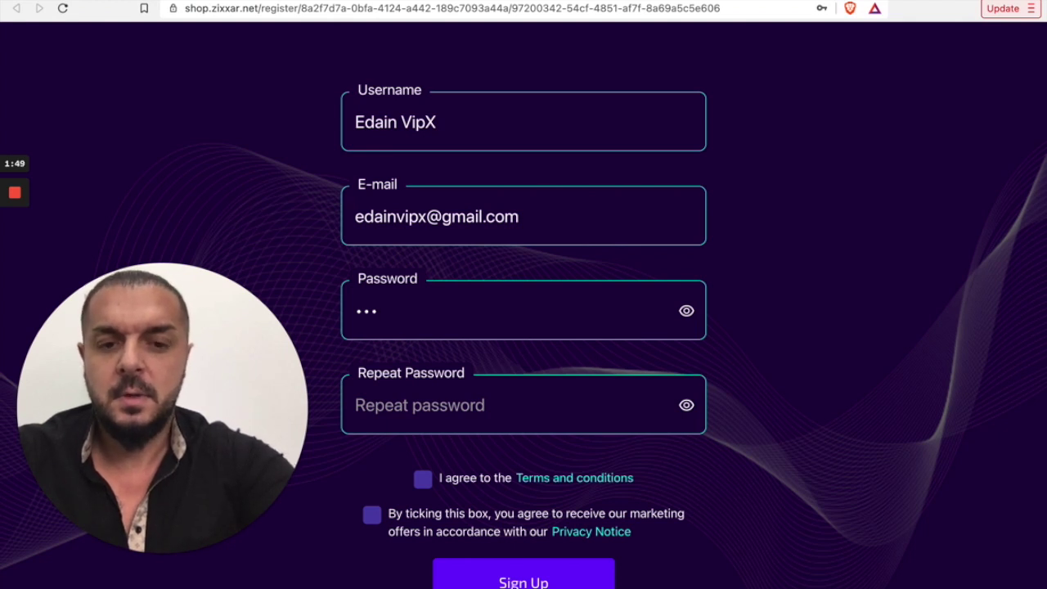
{"action": "type", "text": "•••••••"}
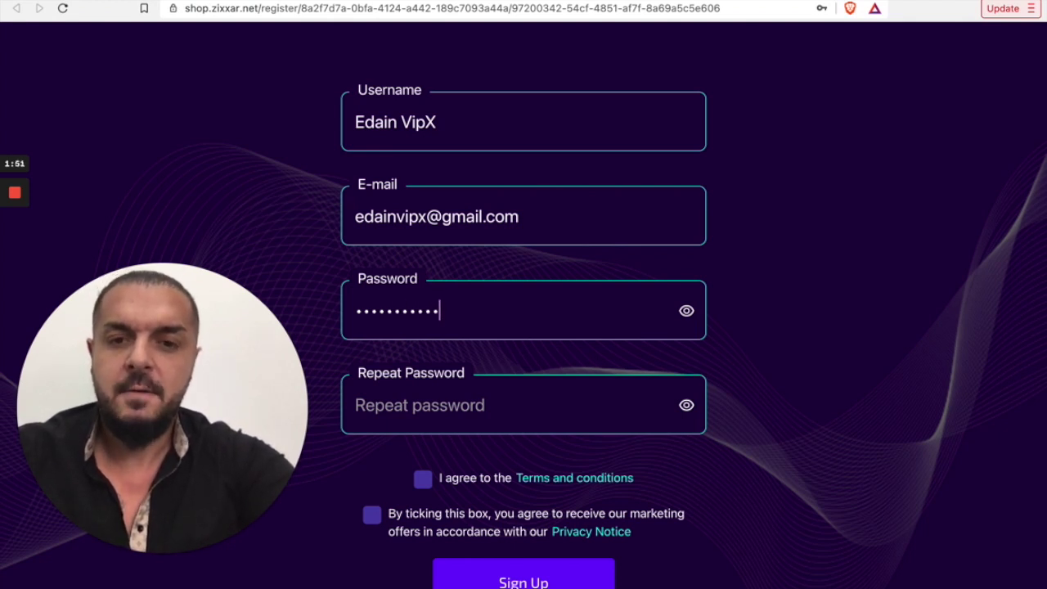
{"action": "left_click", "coordinate": [376, 407]}
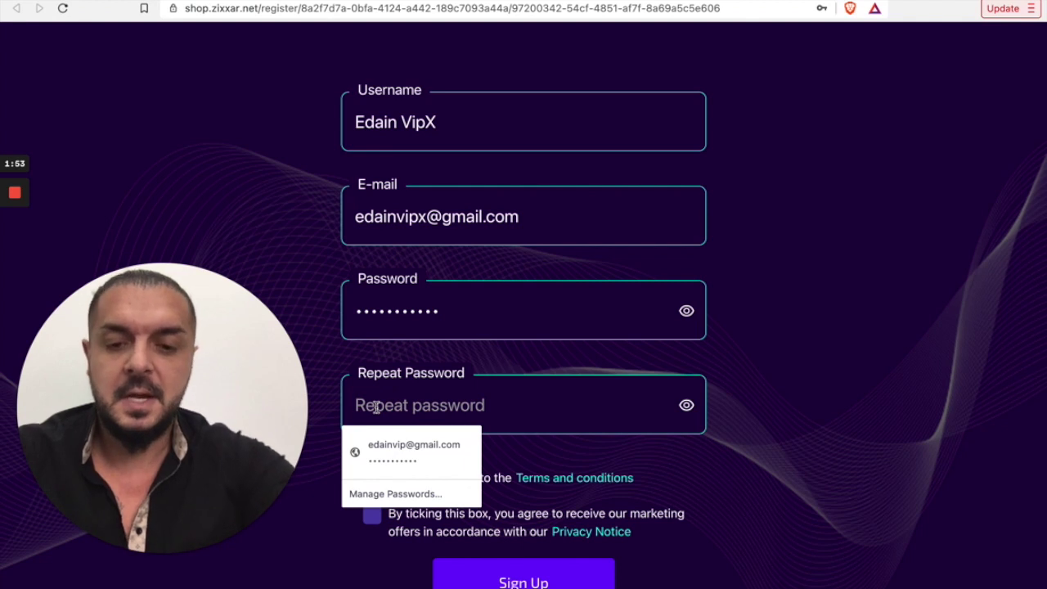
{"action": "type", "text": "•••"}
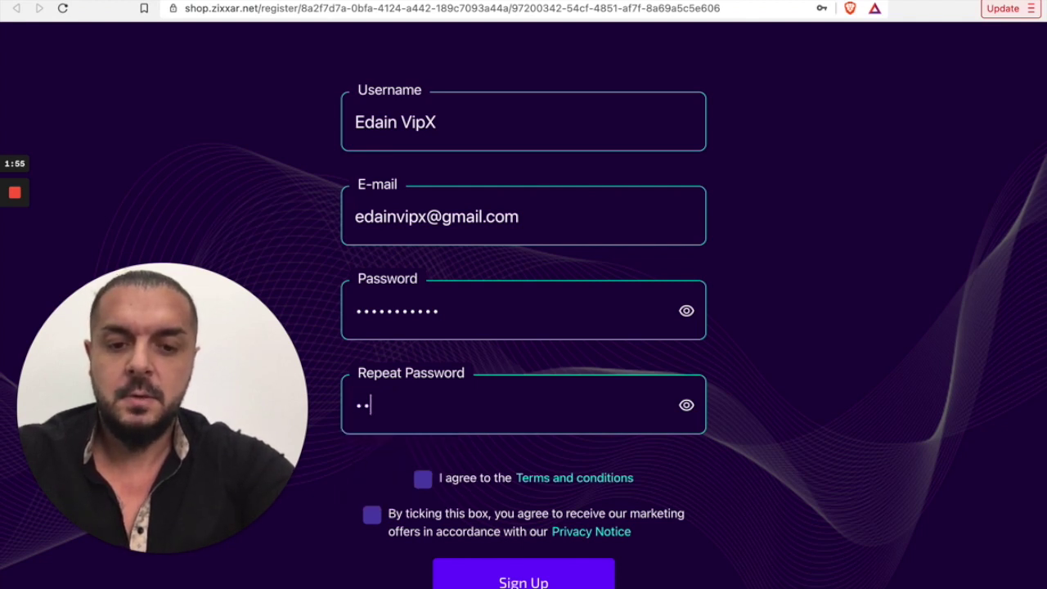
{"action": "type", "text": "••••••••"}
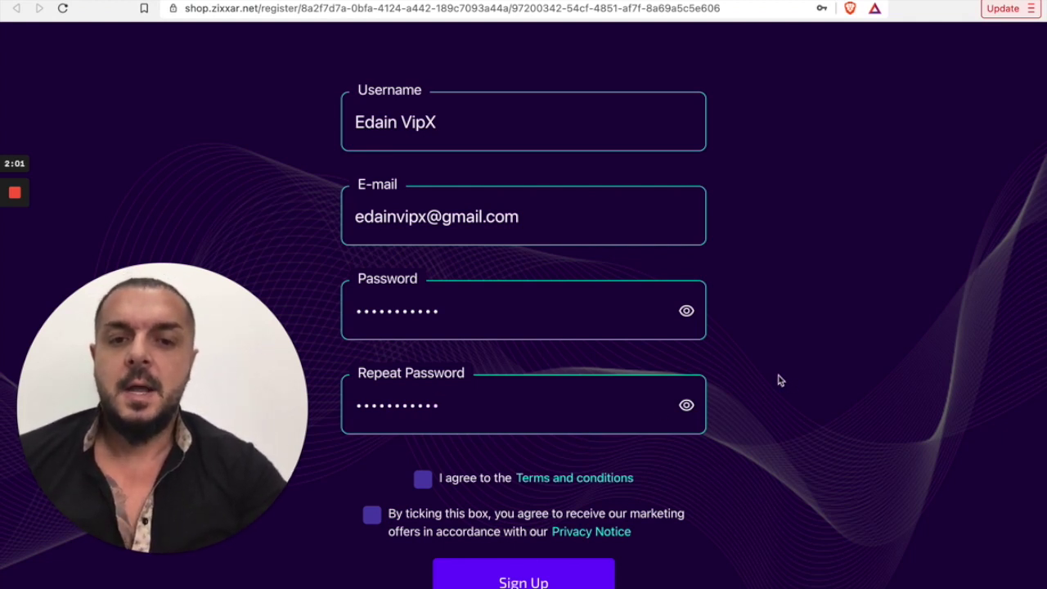
{"action": "left_click", "coordinate": [424, 482]}
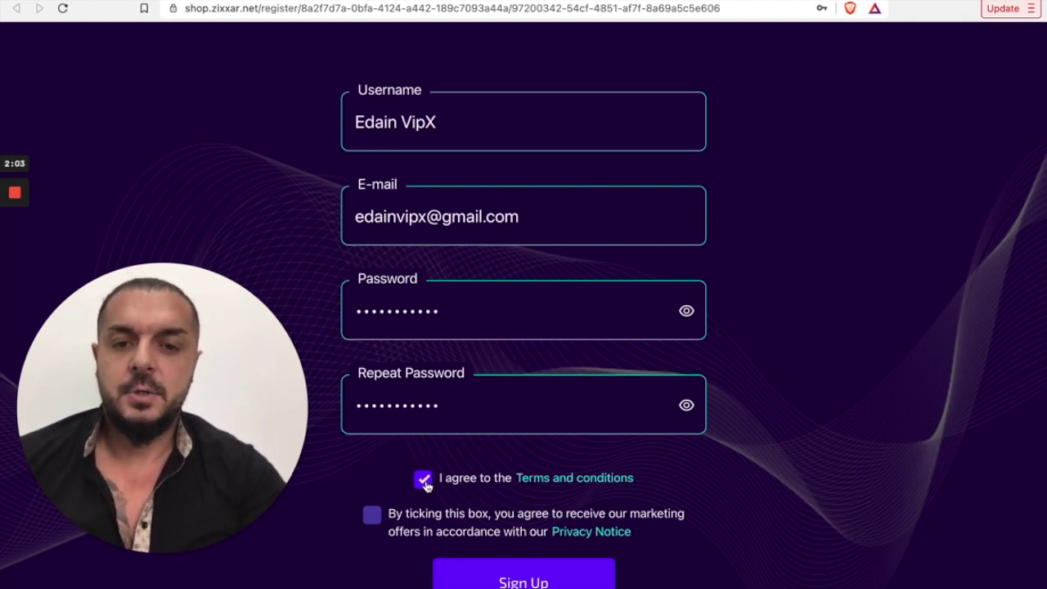
{"action": "left_click", "coordinate": [373, 515]}
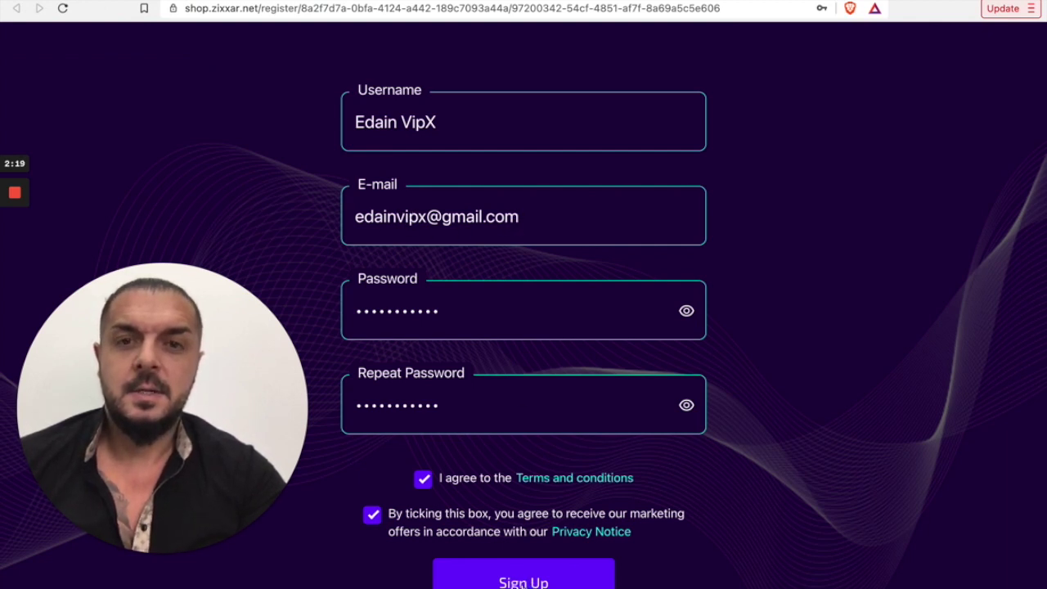
Step: Submit the sign-up form and switch over to the Gmail tab
{"action": "left_click", "coordinate": [522, 583]}
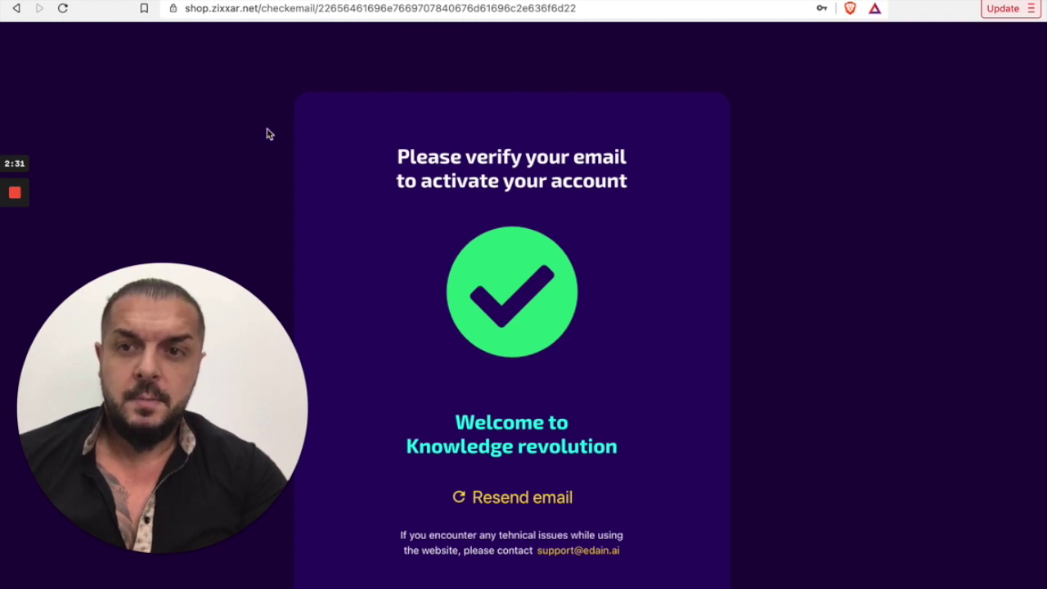
{"action": "key", "text": "ctrl+Tab"}
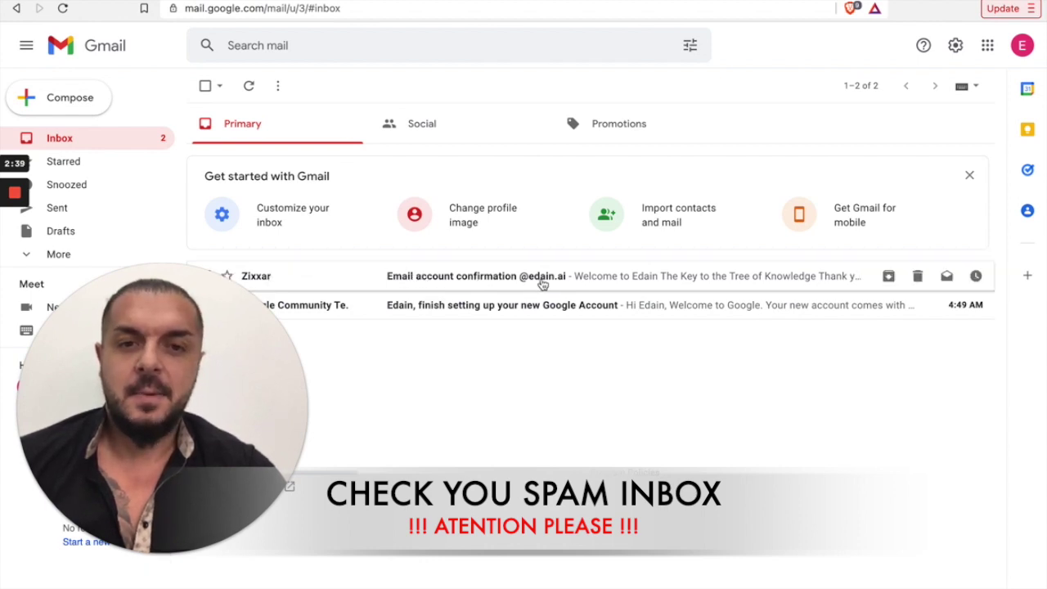
Step: Open Zixxar's 'Email account confirmation' message and verify the account from it
{"action": "left_click", "coordinate": [491, 279]}
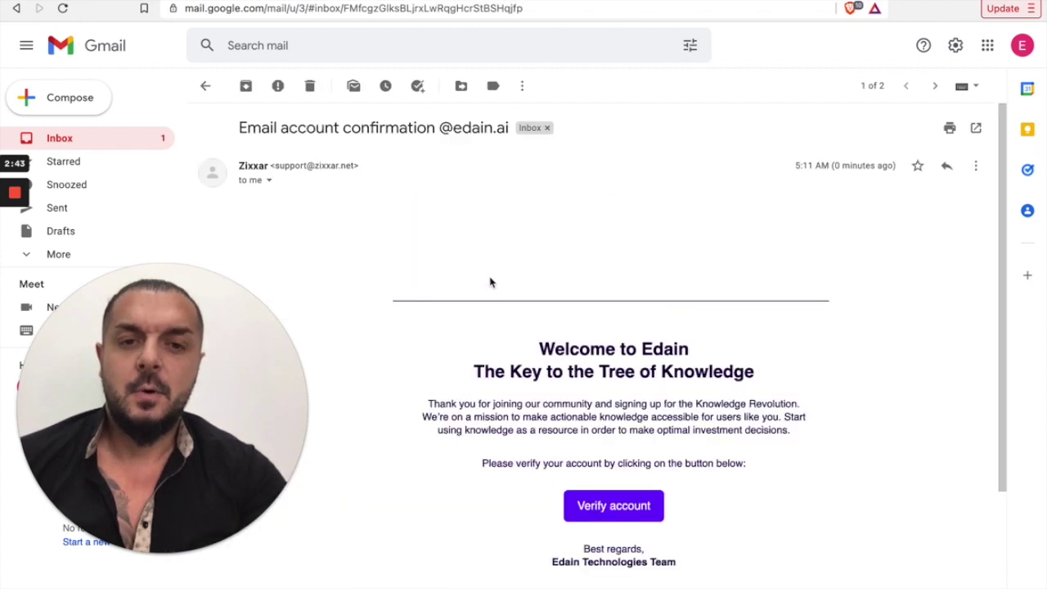
{"action": "scroll", "coordinate": [508, 391], "scroll_direction": "down", "scroll_amount": 2}
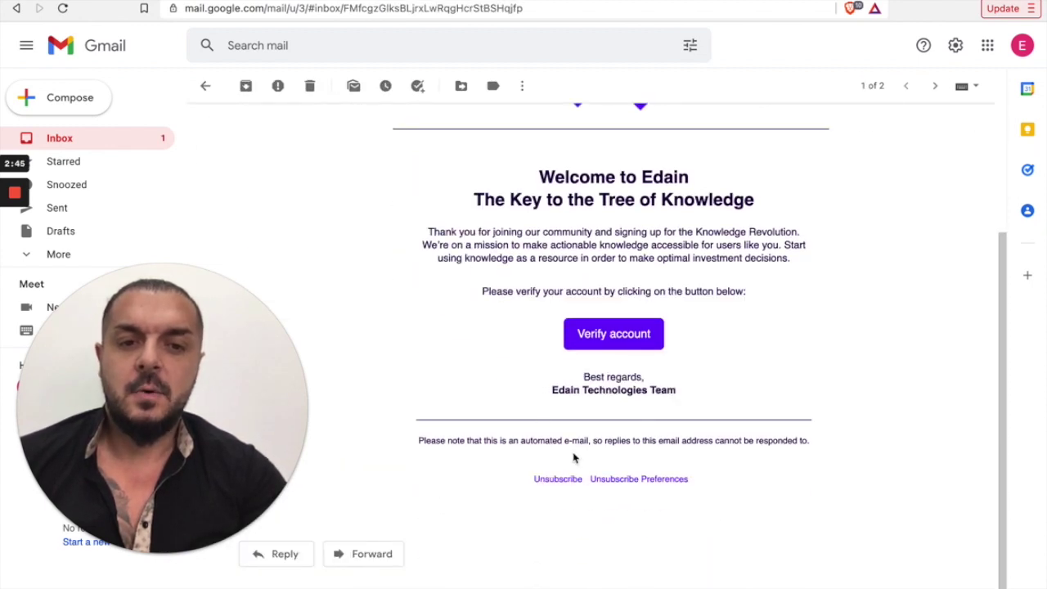
{"action": "scroll", "coordinate": [607, 390], "scroll_direction": "up", "scroll_amount": 1}
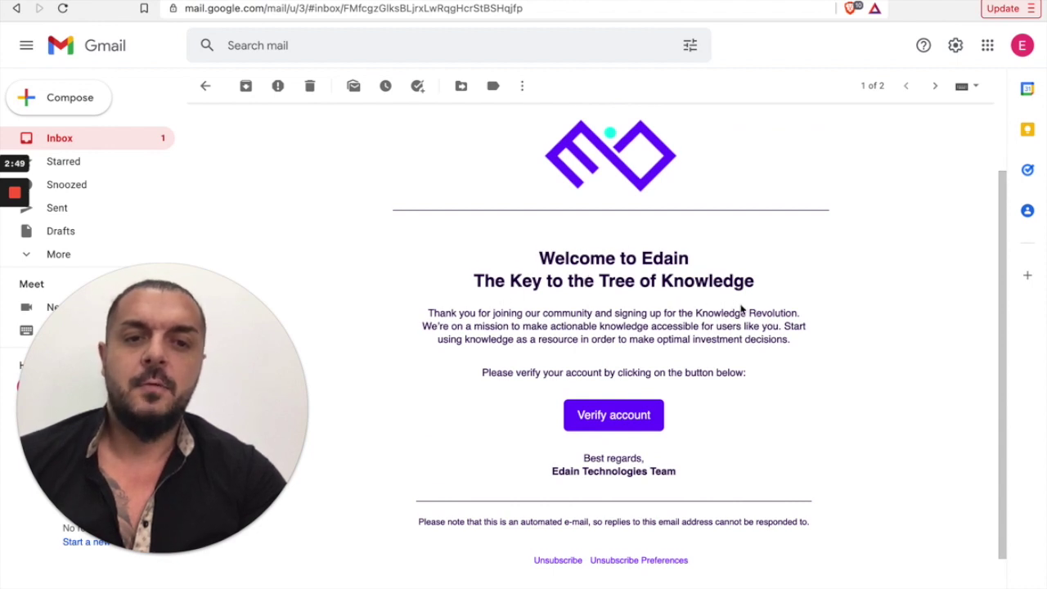
{"action": "scroll", "coordinate": [646, 262], "scroll_direction": "up", "scroll_amount": 1}
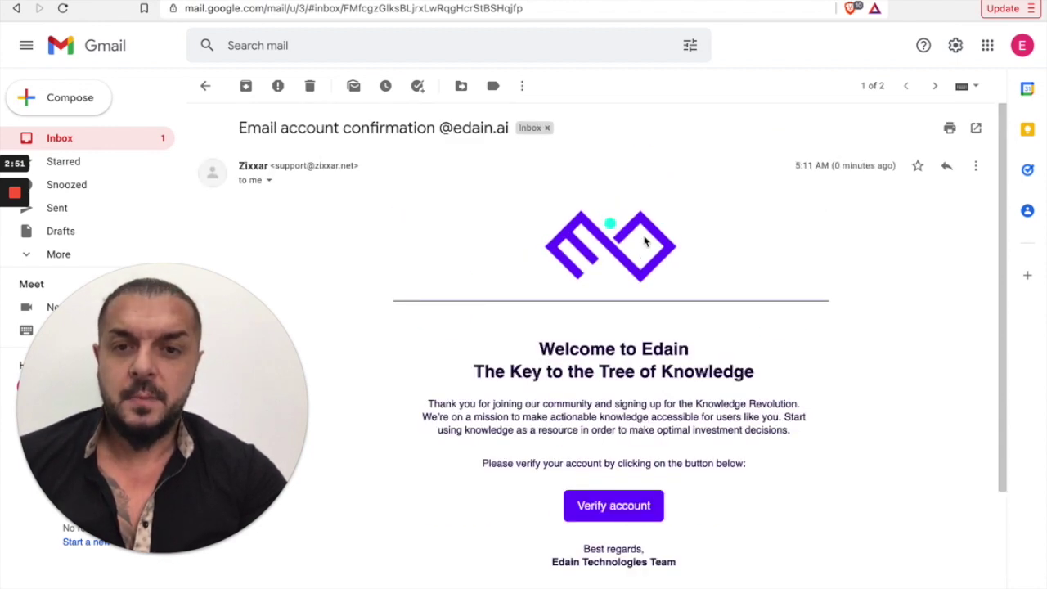
{"action": "scroll", "coordinate": [646, 245], "scroll_direction": "down", "scroll_amount": 1}
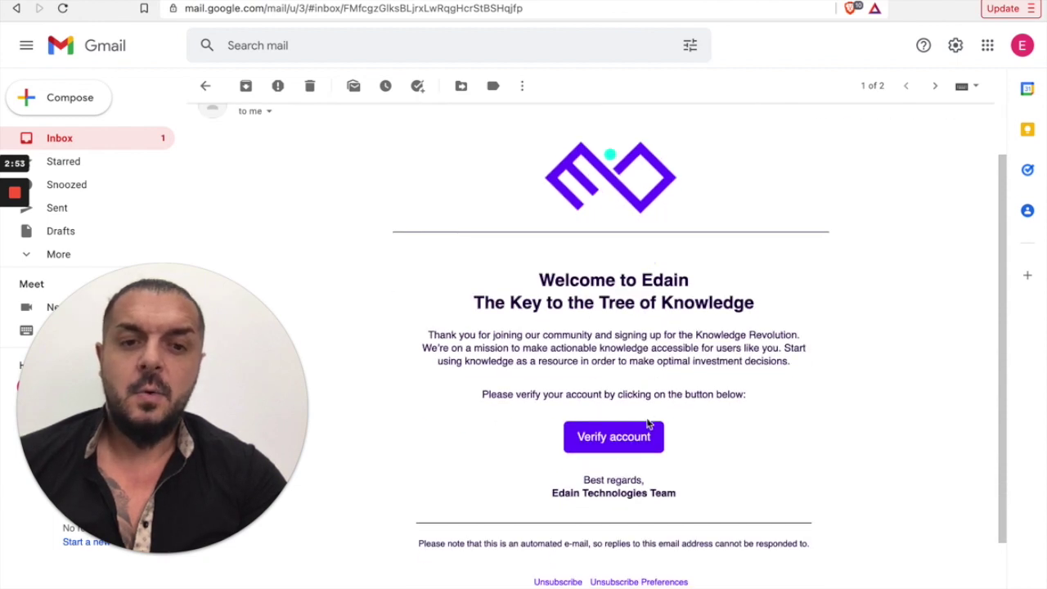
{"action": "left_click", "coordinate": [620, 440]}
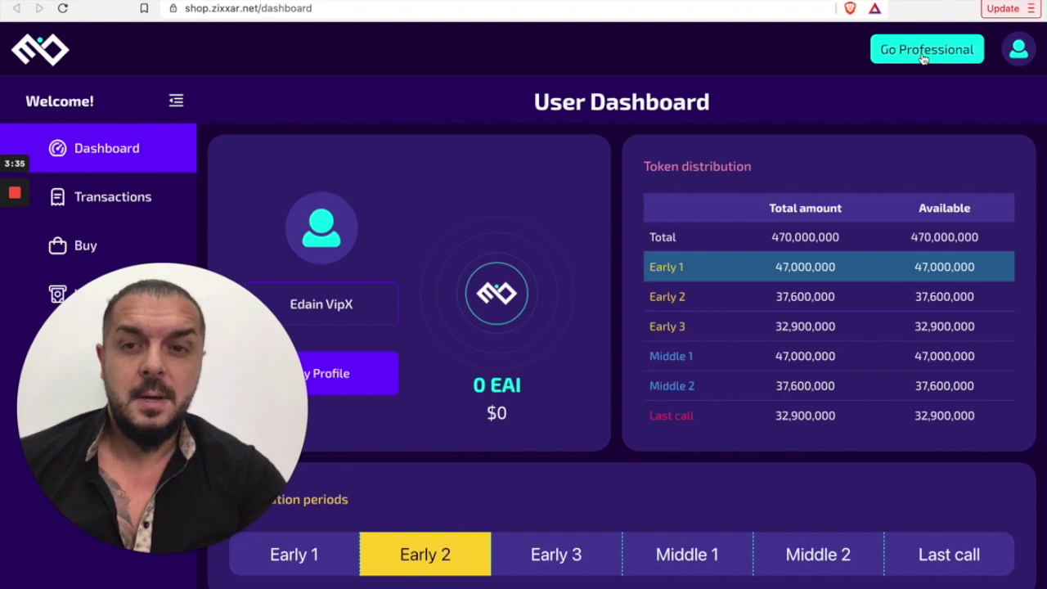
{"action": "scroll", "coordinate": [654, 215], "scroll_direction": "down", "scroll_amount": 1}
{"action": "scroll", "coordinate": [654, 214], "scroll_direction": "up", "scroll_amount": 1}
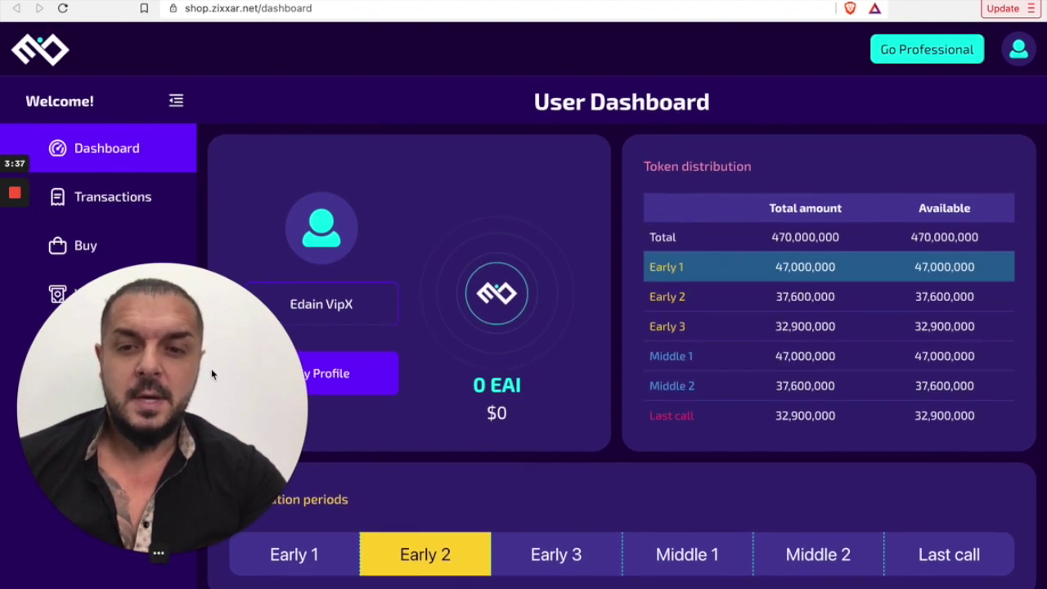
{"action": "left_click_drag", "start_coordinate": [201, 381], "coordinate": [998, 348]}
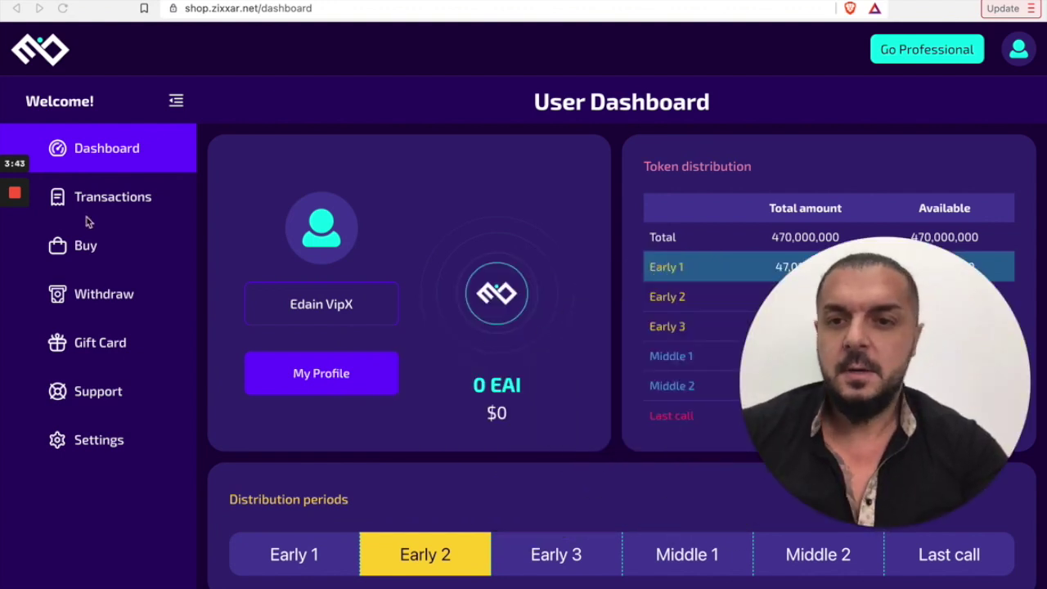
{"action": "scroll", "coordinate": [107, 205], "scroll_direction": "up", "scroll_amount": 1}
{"action": "scroll", "coordinate": [103, 245], "scroll_direction": "down", "scroll_amount": 1}
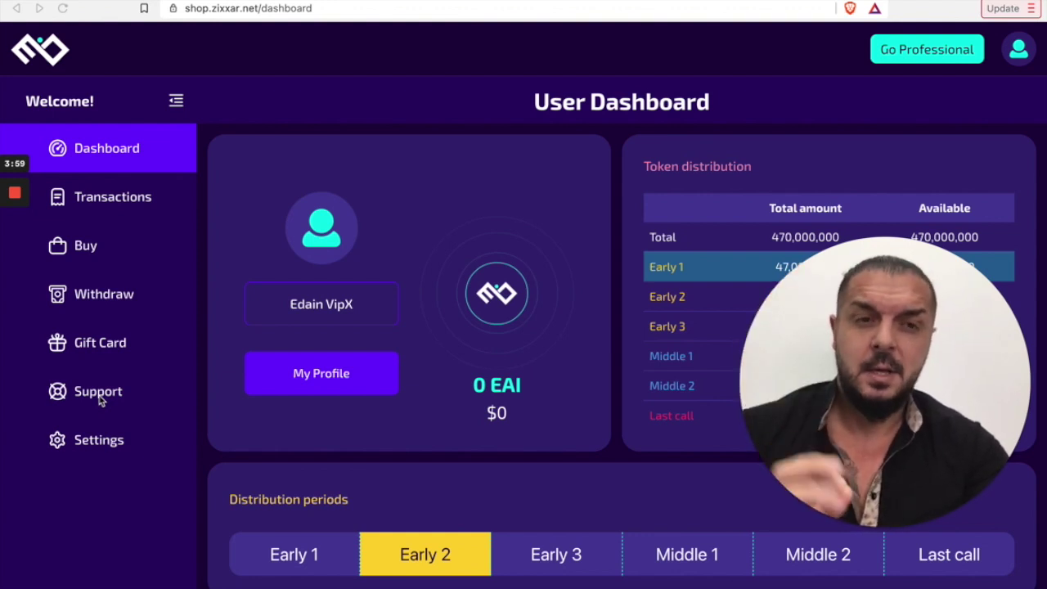
Step: Choose Go Professional and confirm the irreversible upgrade in the modal
{"action": "left_click", "coordinate": [918, 53]}
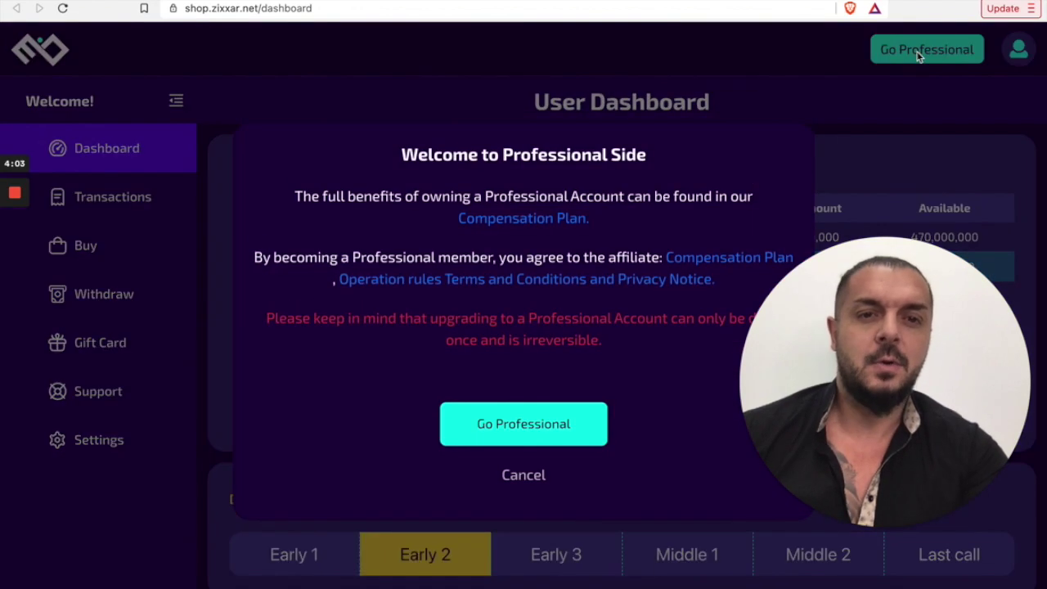
{"action": "left_click", "coordinate": [524, 436]}
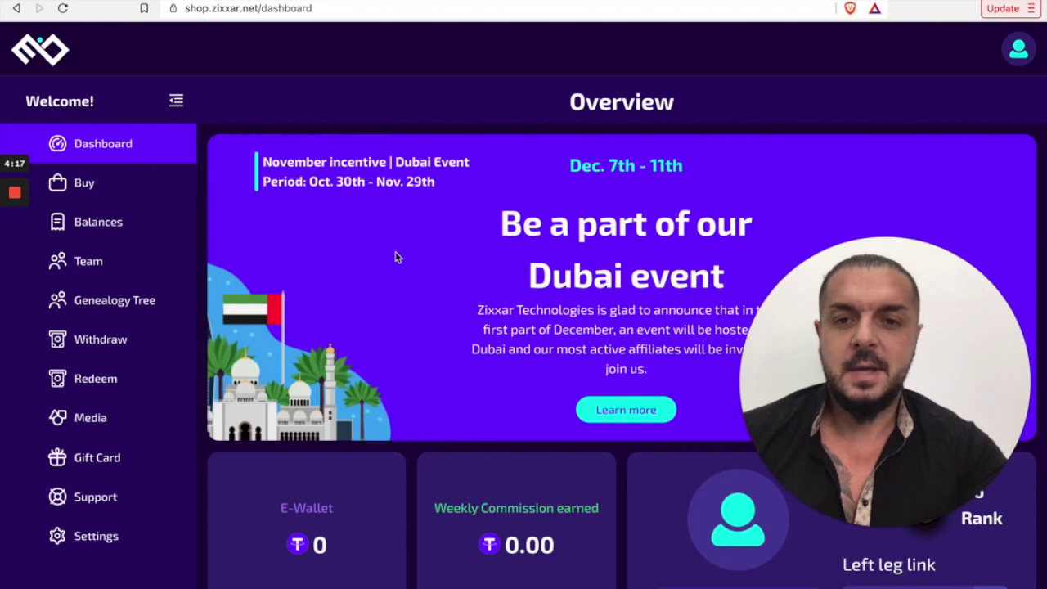
{"action": "left_click", "coordinate": [182, 504]}
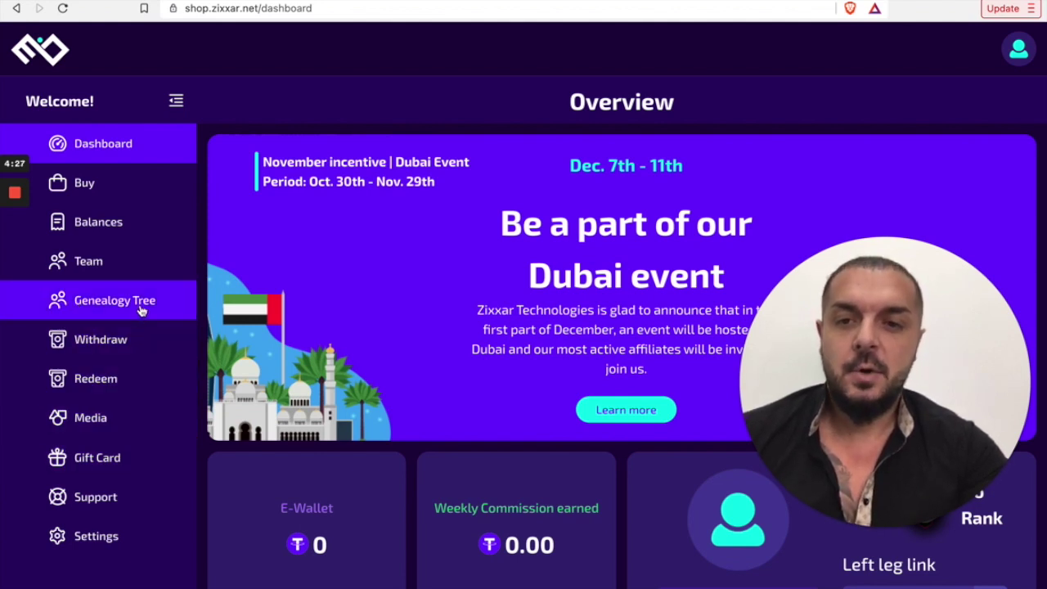
Step: Open Team > Genealogy Tree and view the head-of-tree position and legend
{"action": "left_click", "coordinate": [94, 270]}
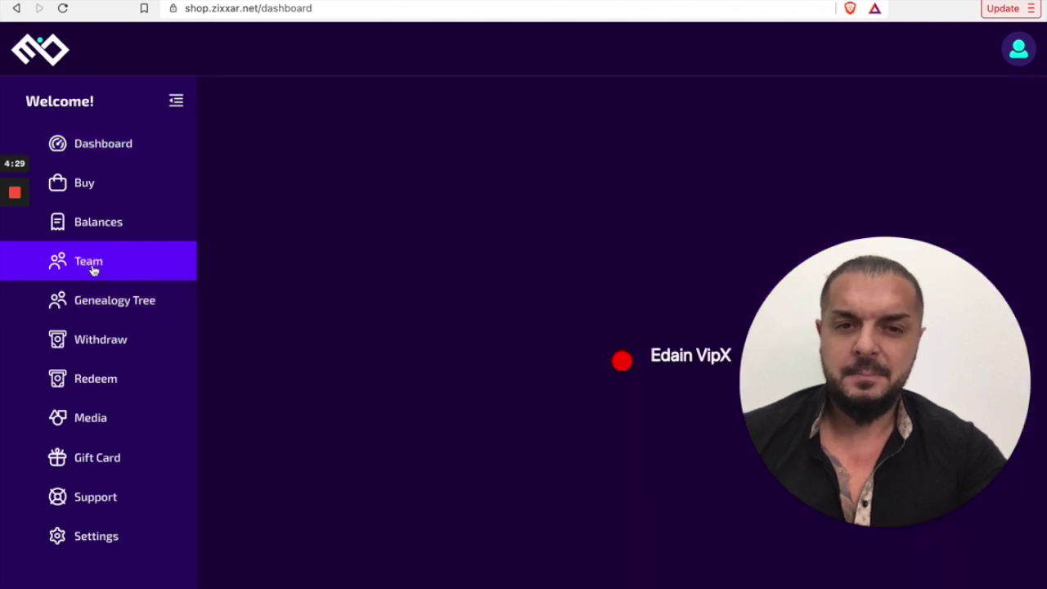
{"action": "left_click_drag", "start_coordinate": [496, 401], "coordinate": [466, 229]}
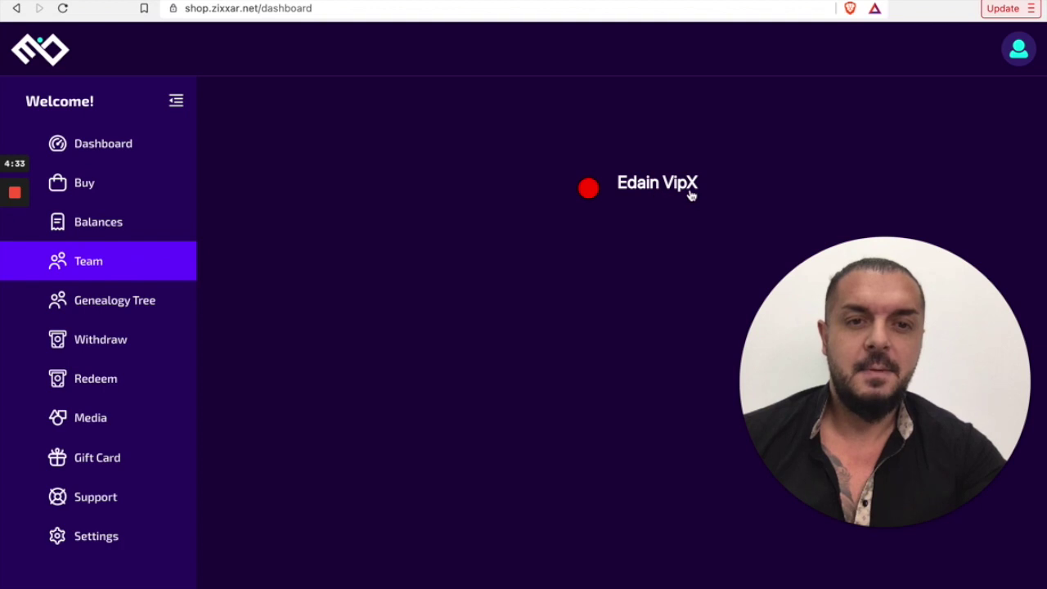
{"action": "left_click", "coordinate": [136, 297]}
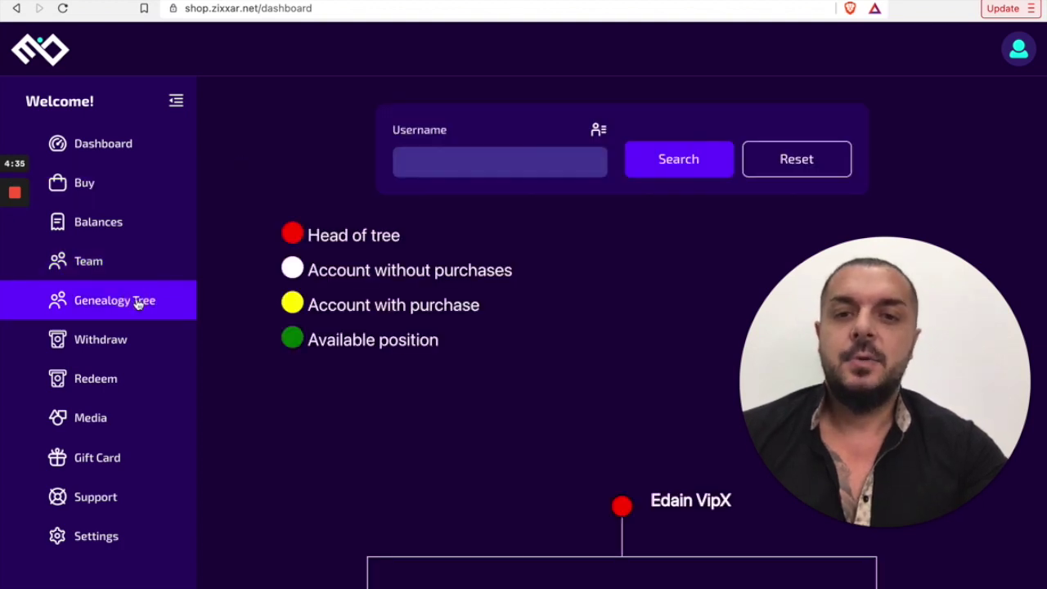
{"action": "scroll", "coordinate": [518, 341], "scroll_direction": "down", "scroll_amount": 4}
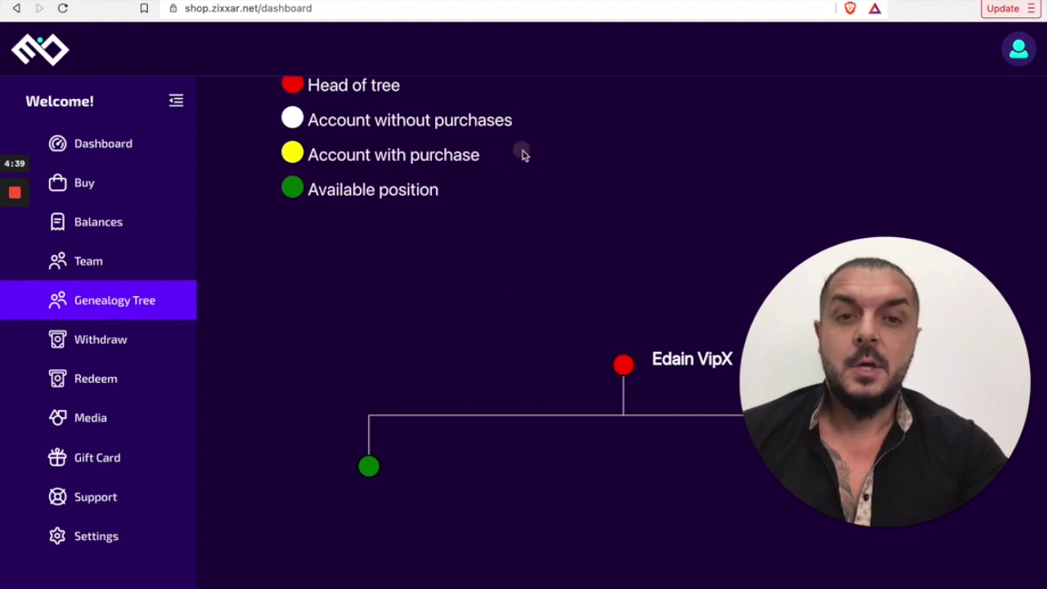
{"action": "left_click_drag", "start_coordinate": [524, 155], "coordinate": [523, 213]}
{"action": "left_click", "coordinate": [523, 210]}
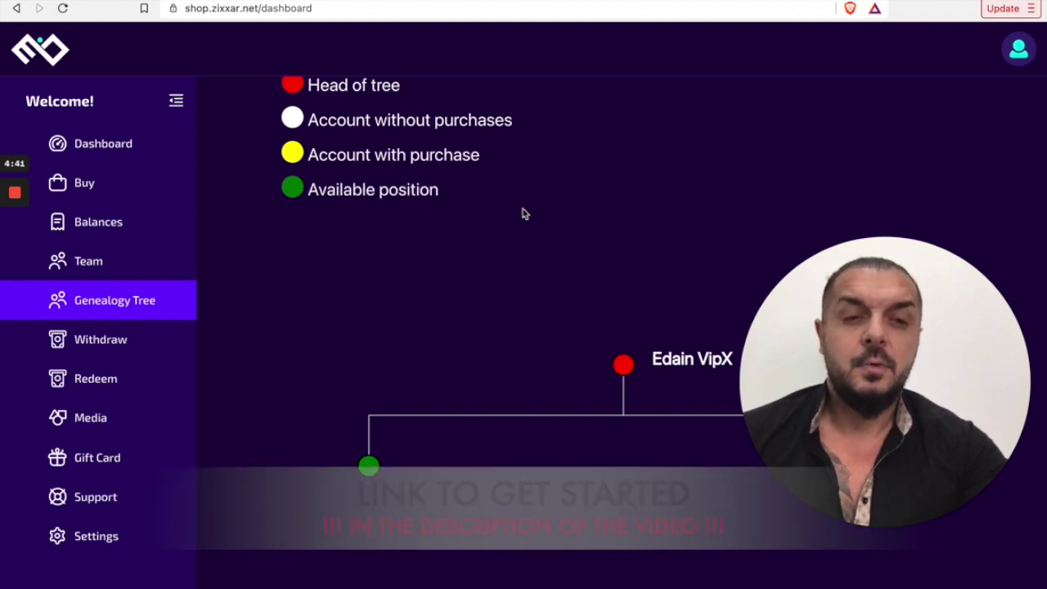